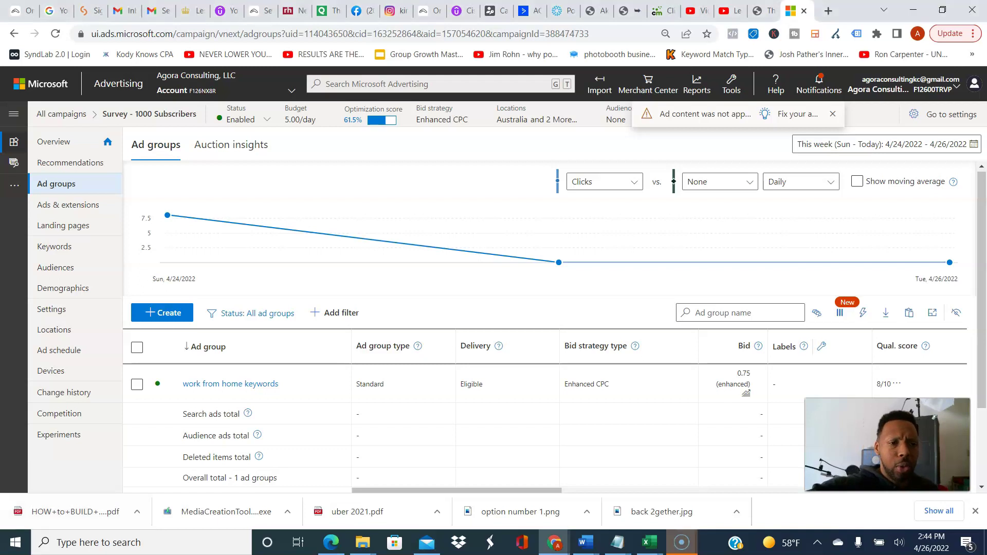
- Show the survey campaign's ads for the last 7 days, 4/19/2022 to 4/25/2022: 16 clicks, 493 impressions
left_click(68, 204)
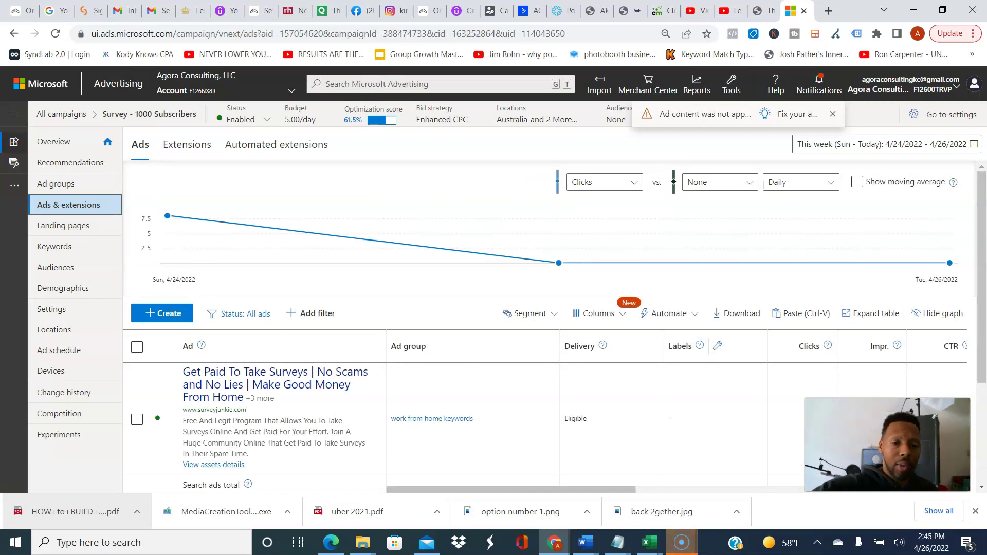
scroll(550, 329, "down", 1)
scroll(551, 329, "up", 1)
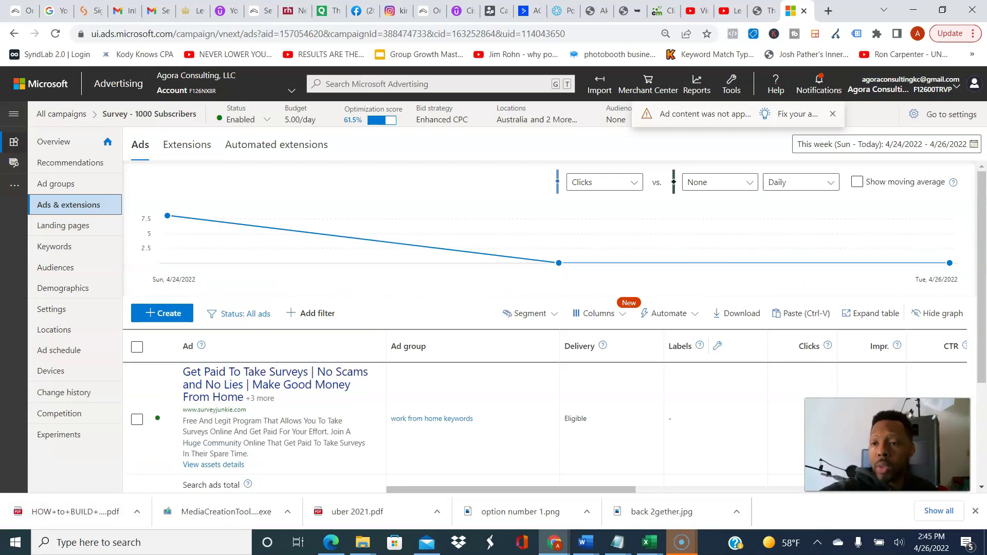
left_click(886, 144)
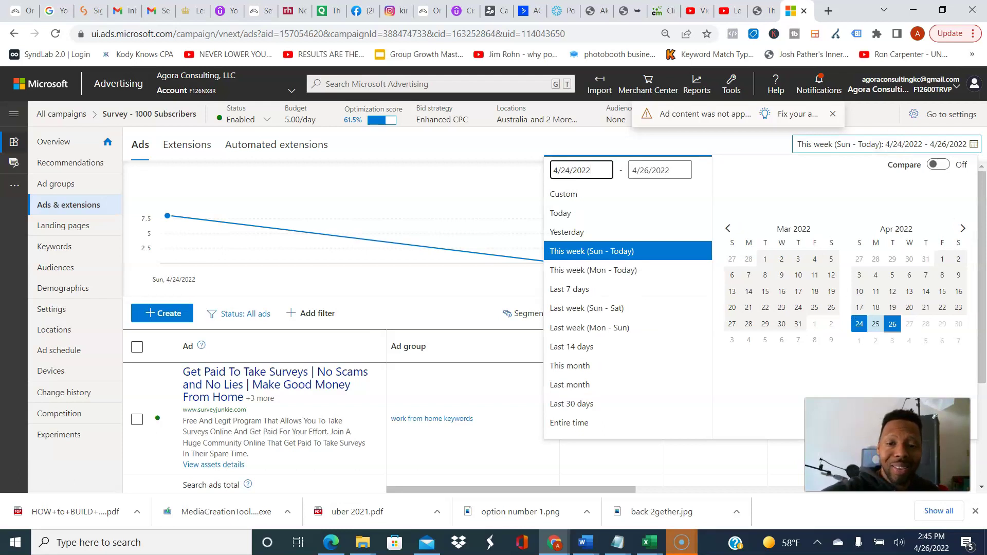
left_click(569, 290)
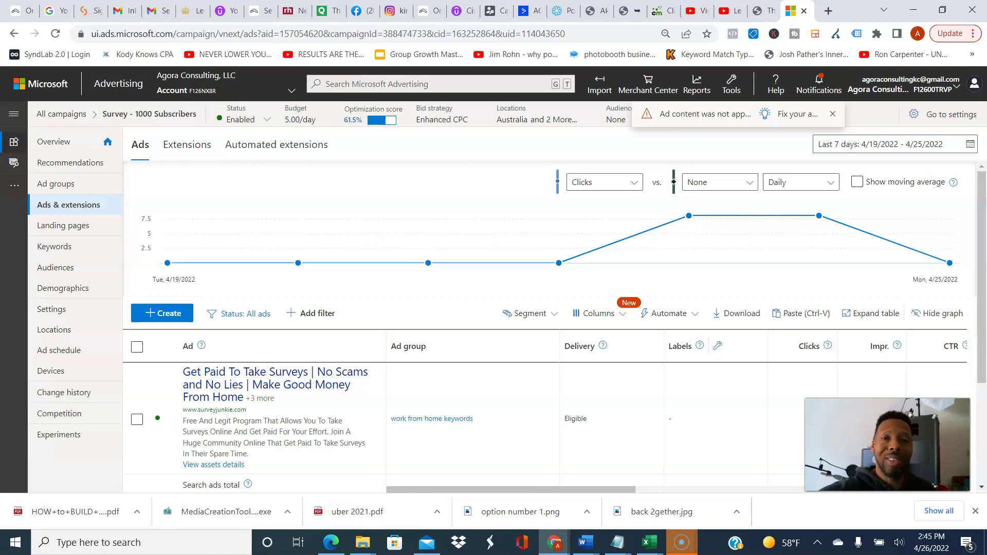
scroll(554, 324, "down", 2)
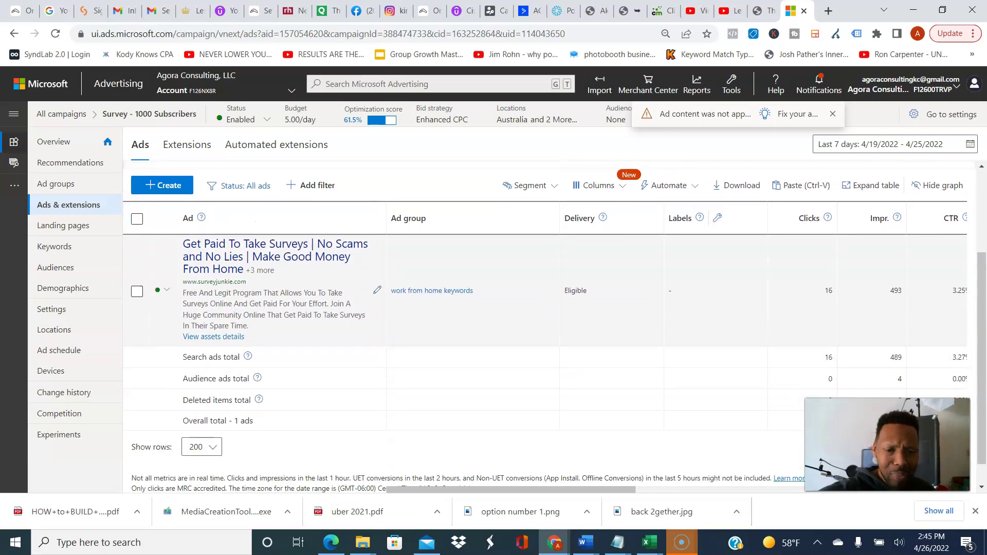
scroll(554, 324, "up", 2)
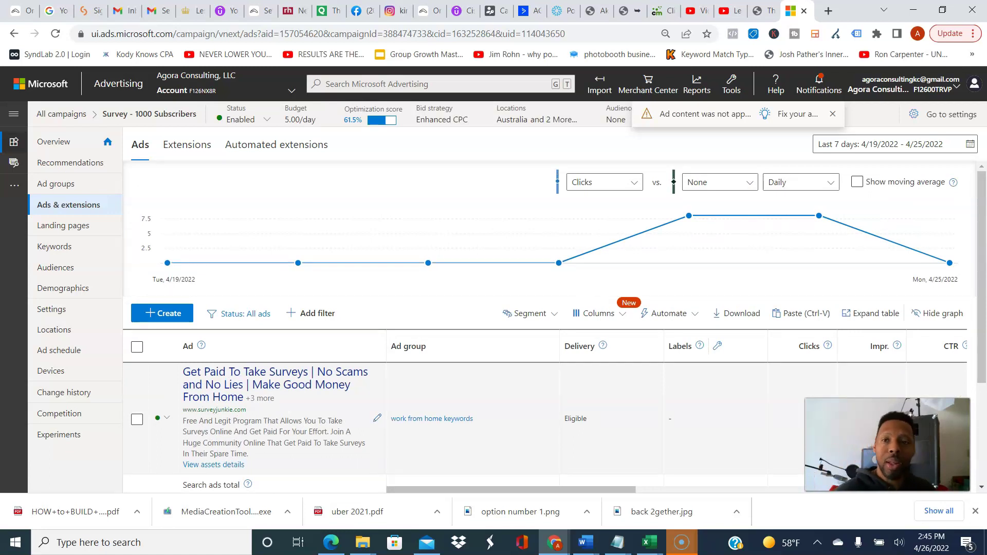
- In ClickMagick, close the JMontoya Lander URL editor and the rotator URLs list
left_click(660, 11)
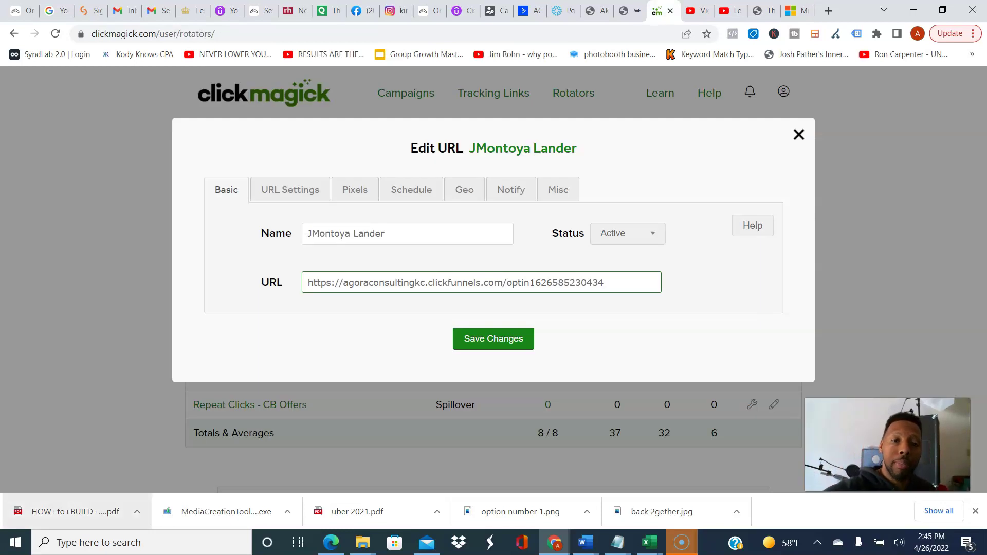
key("Return")
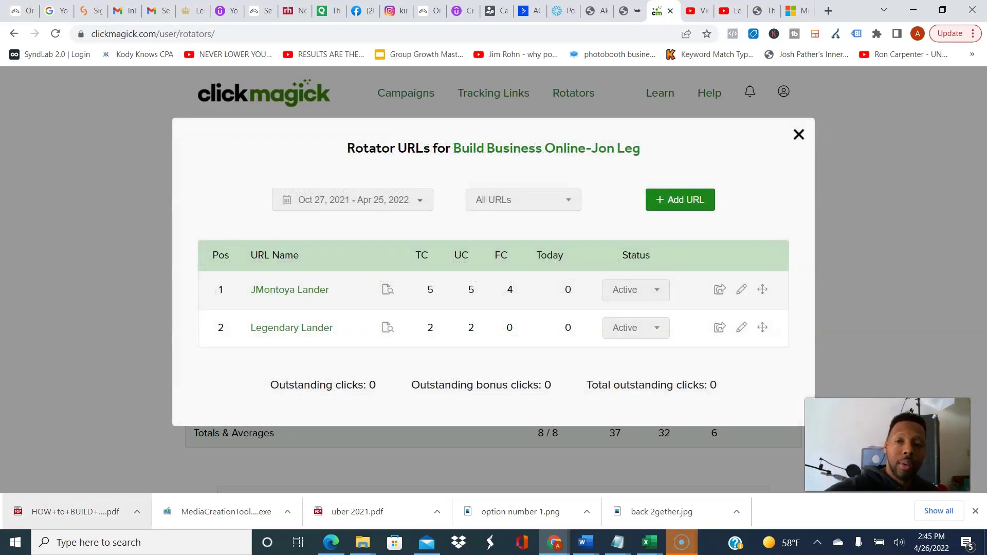
left_click(799, 134)
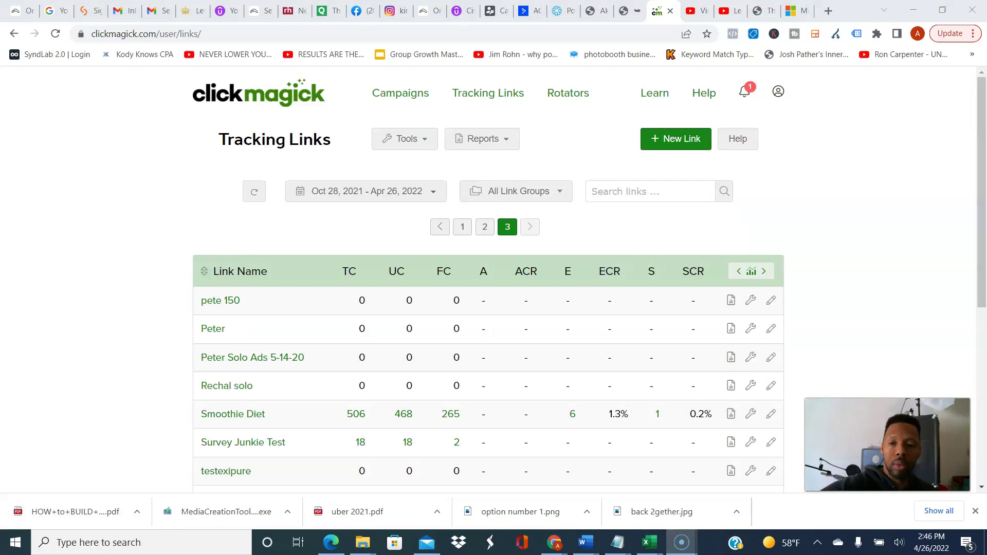
- Review the Survey Junkie Test link's tracking and primary URLs in its settings, then close them
scroll(488, 280, "down", 2)
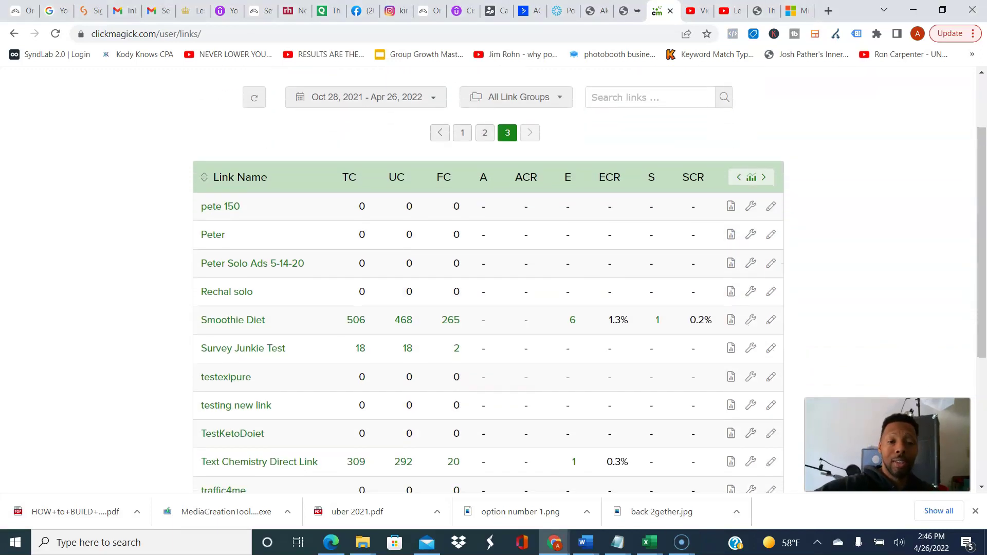
left_click(771, 348)
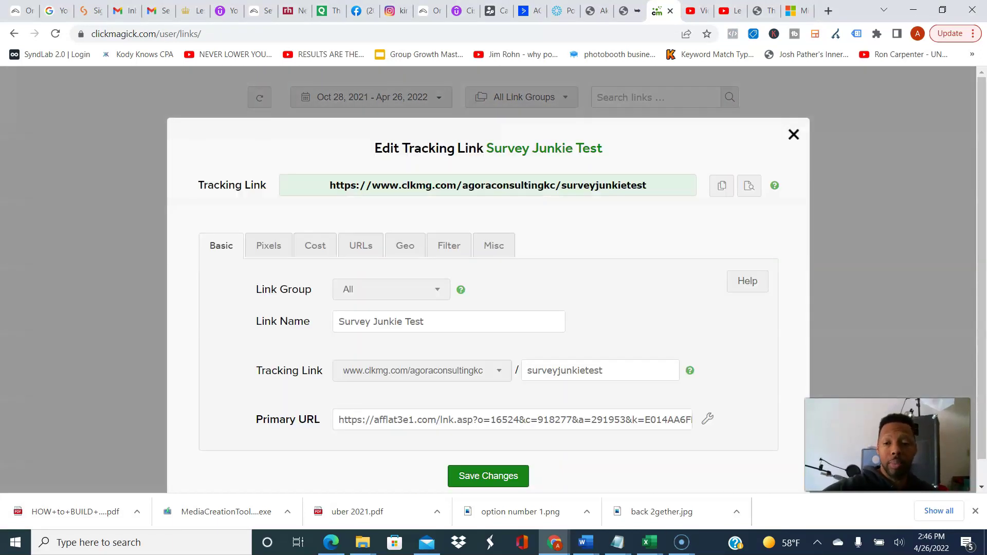
scroll(489, 283, "down", 1)
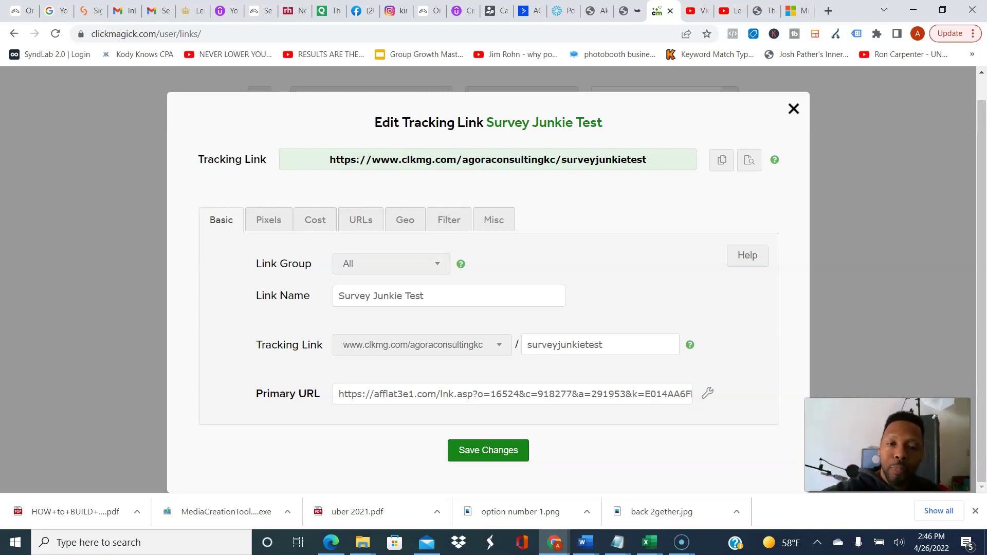
key("Escape")
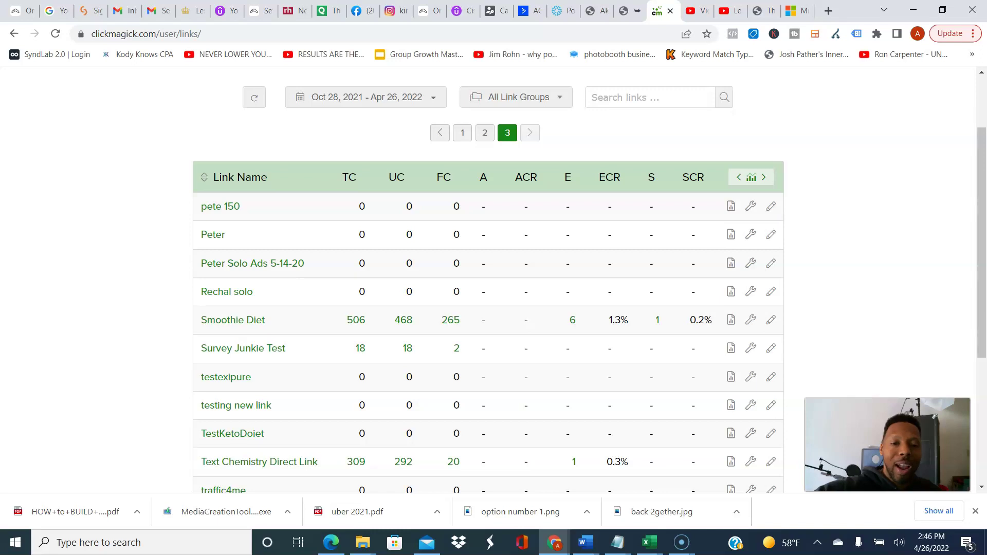
left_click(408, 348)
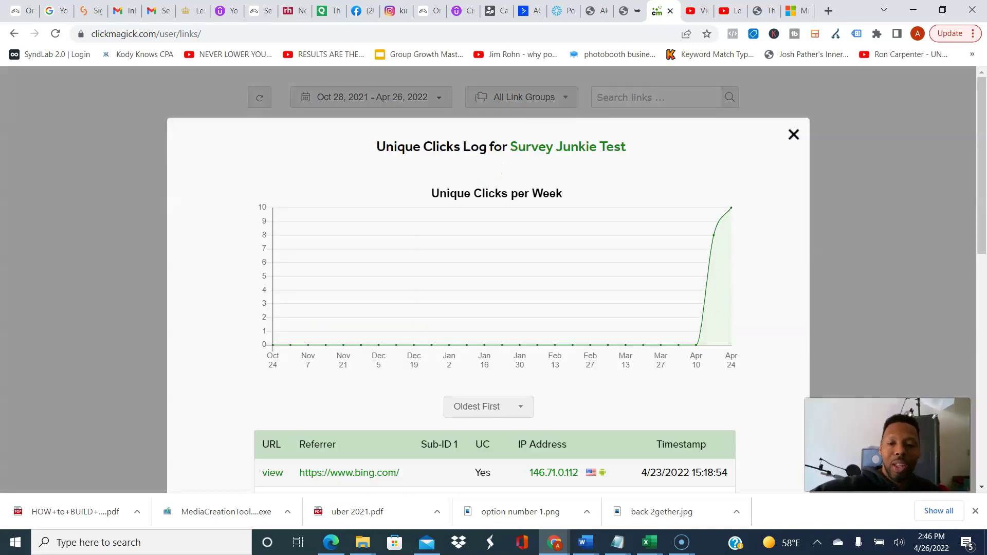
scroll(493, 278, "down", 4)
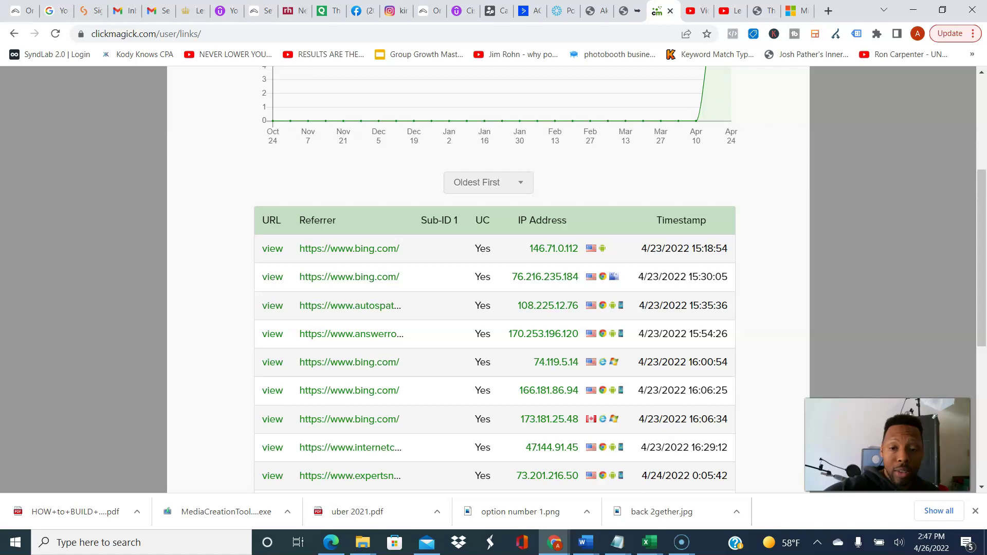
left_click(272, 334)
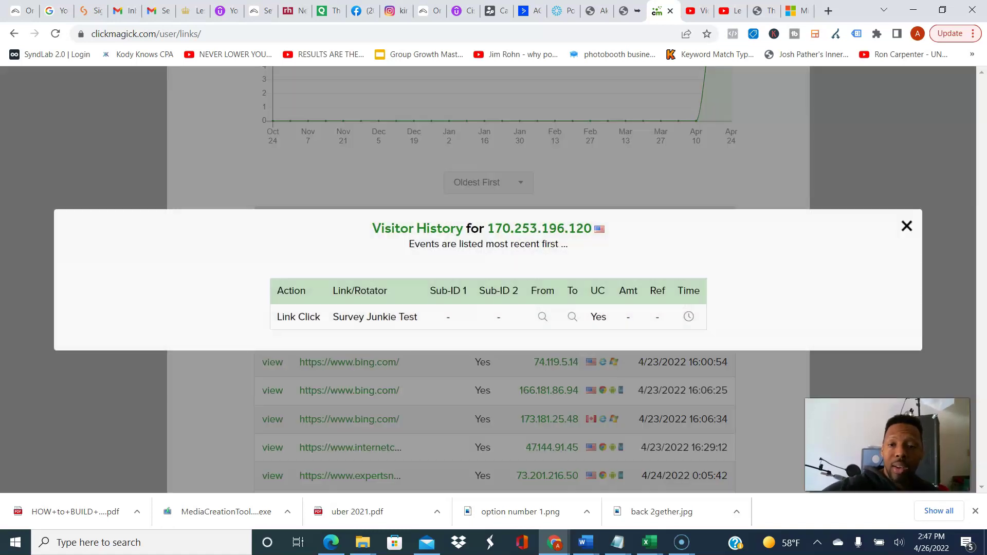
left_click(907, 227)
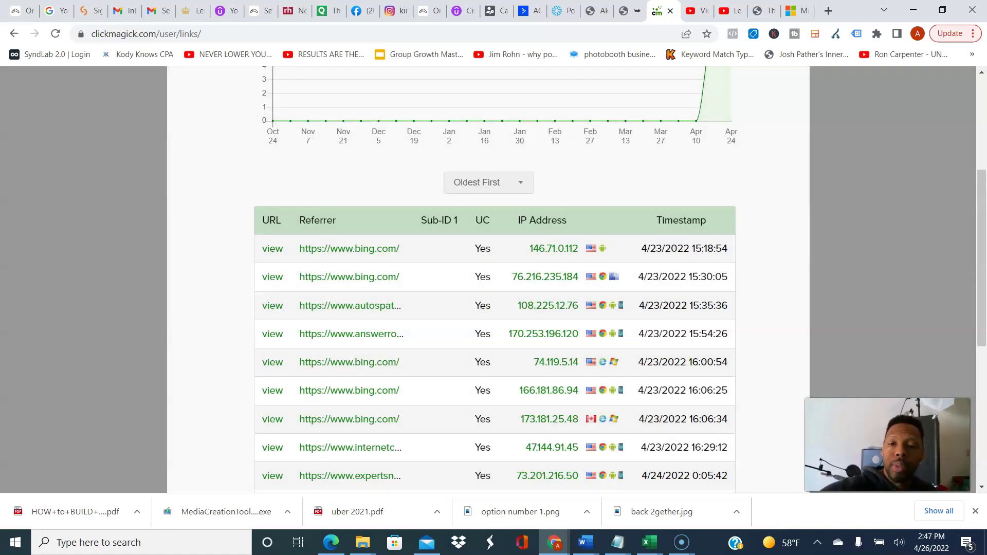
scroll(771, 216, "up", 5)
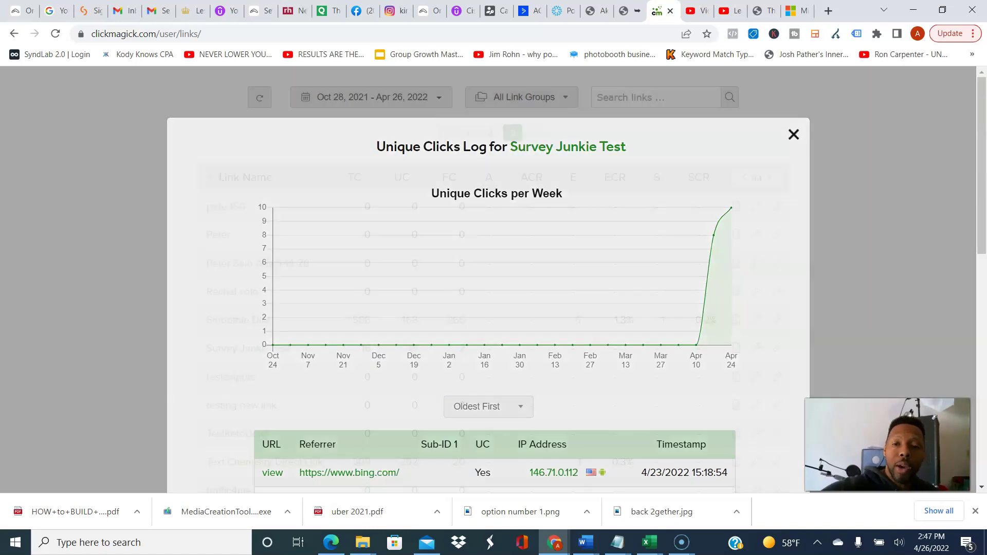
key("Escape")
scroll(488, 278, "down", 3)
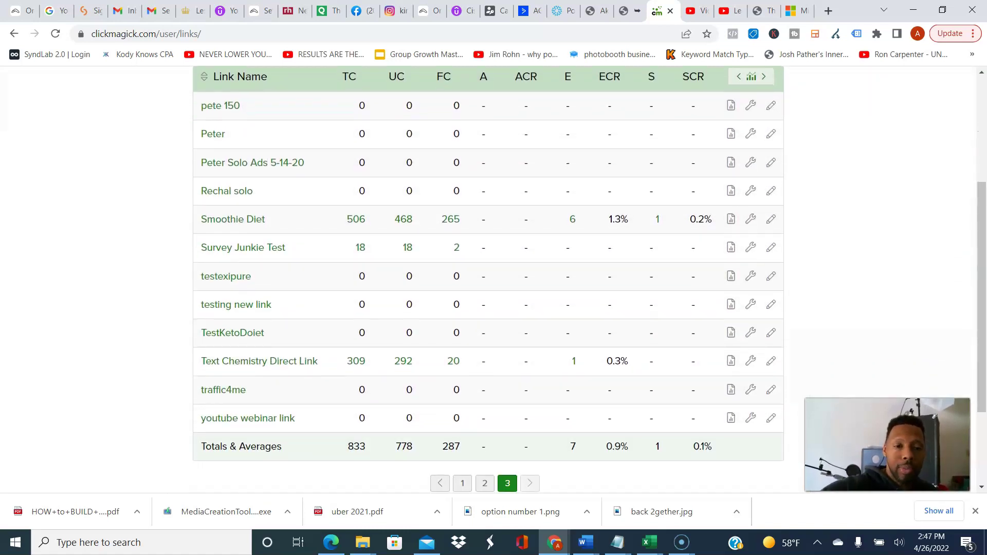
- Open Smoothie Diet's unique clicks log and inspect a click's Sub-ID 1 keyword values
left_click(404, 219)
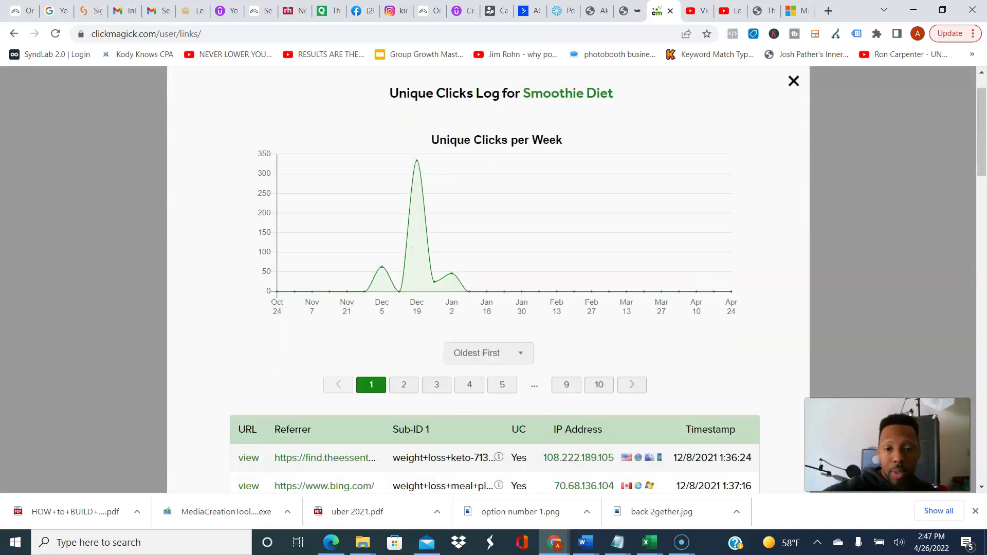
scroll(494, 277, "down", 4)
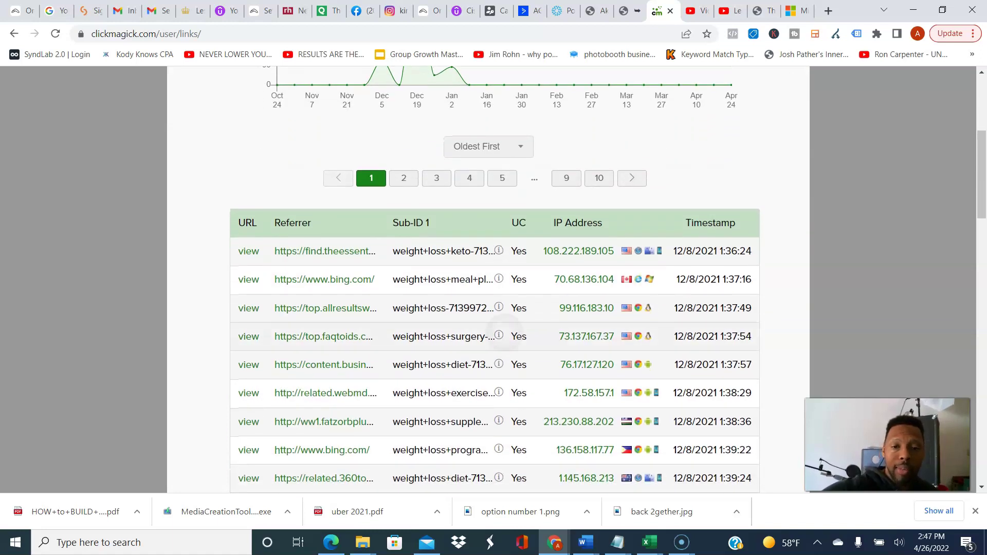
mouse_move(498, 336)
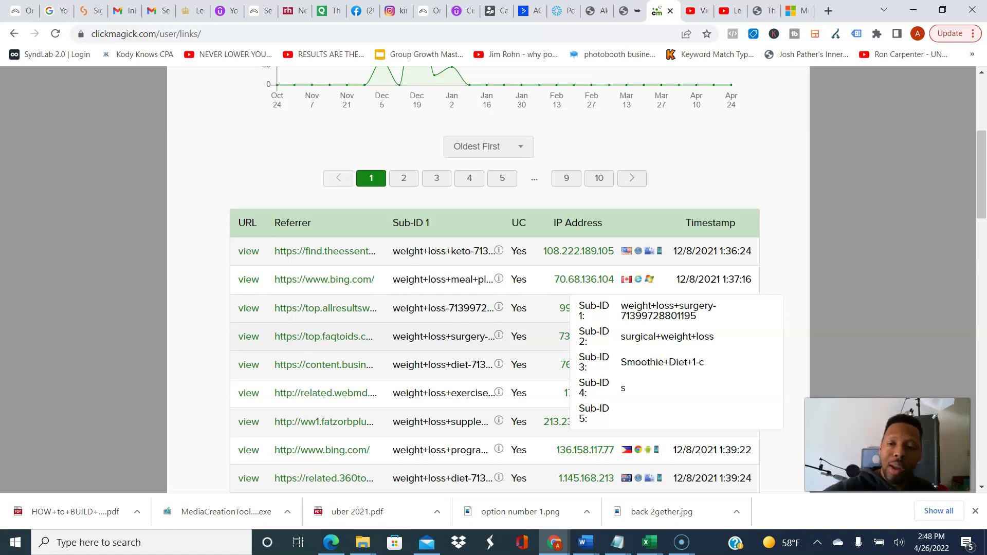
scroll(488, 278, "up", 2)
scroll(494, 278, "up", 2)
scroll(494, 278, "down", 3)
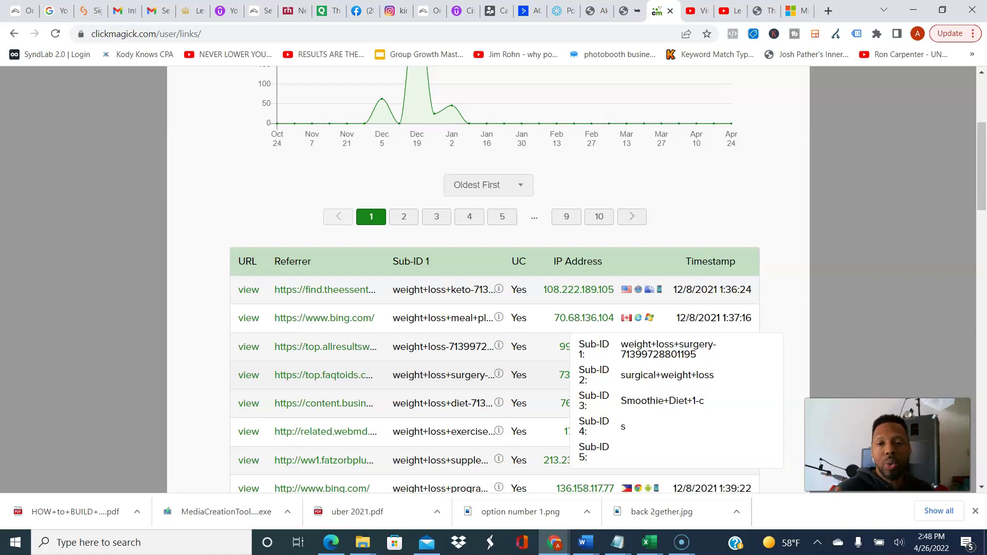
- Back in Microsoft Advertising, browse the Survey - 1000 Subscribers campaign's keyword list
key("ctrl+9")
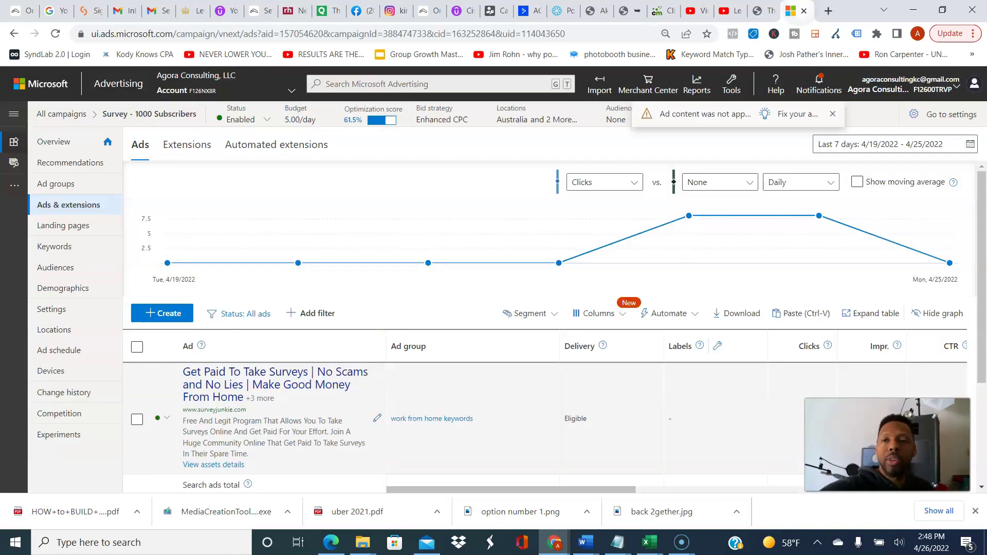
left_click(54, 247)
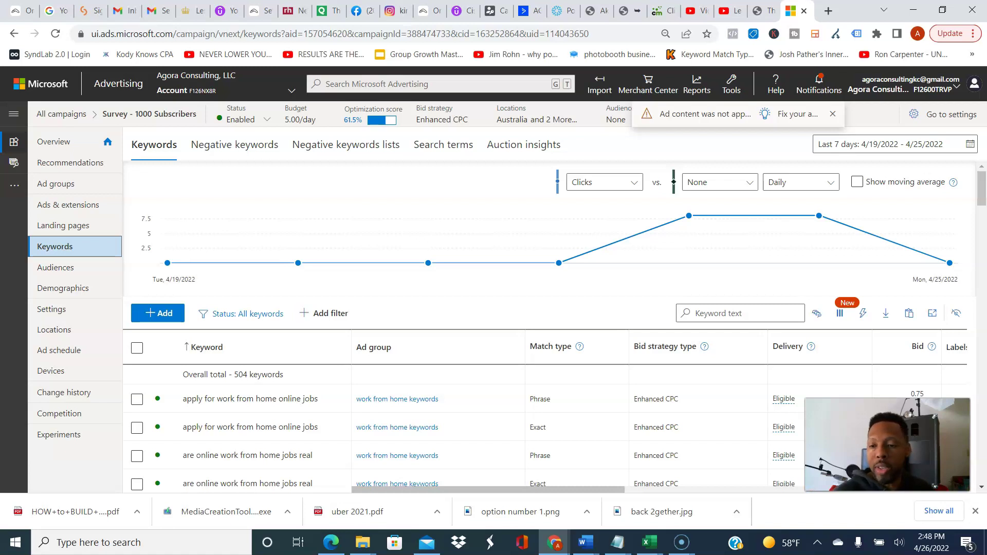
scroll(545, 329, "down", 5)
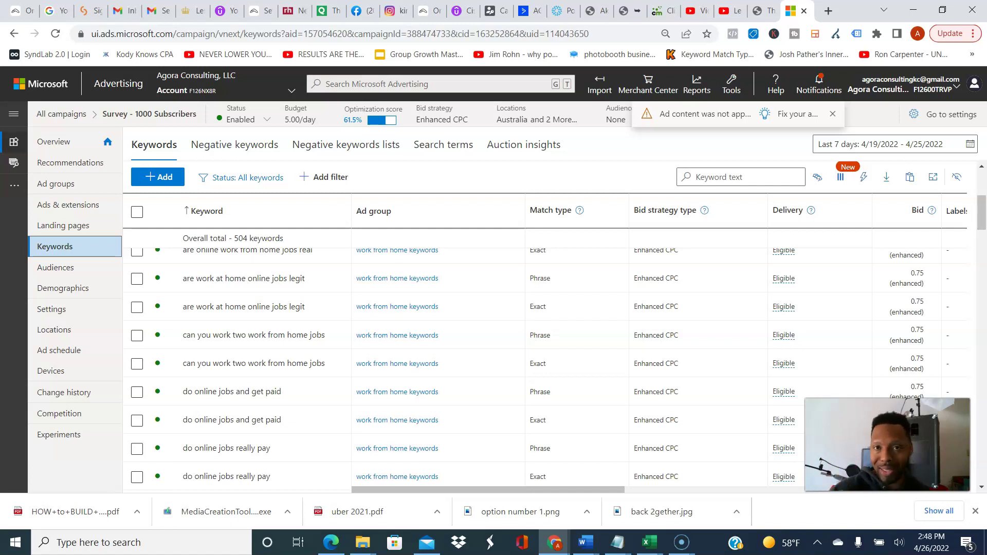
scroll(545, 329, "up", 5)
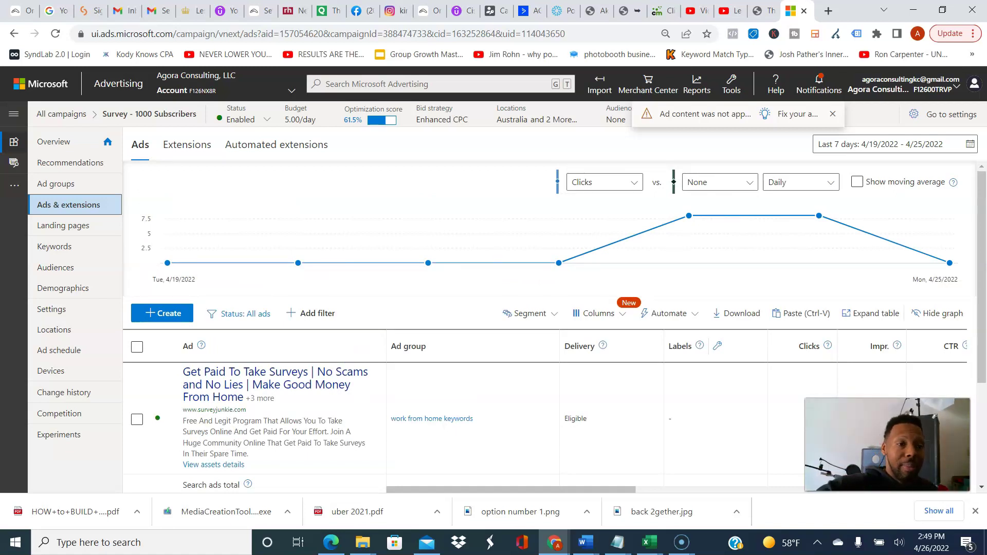
- Go from Overview to All campaigns and open Survey - 1000 Subscribers, showing its work from home keywords ad group
left_click(54, 141)
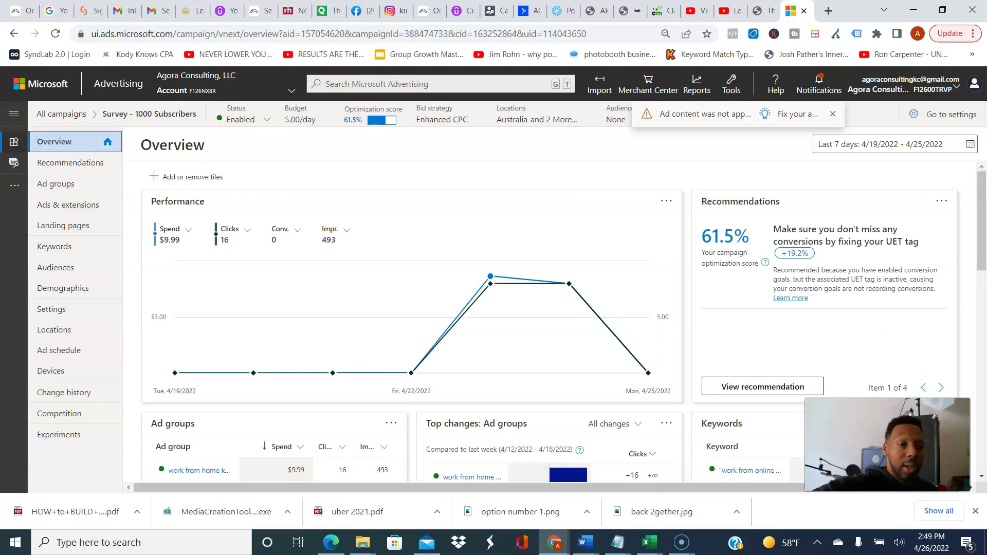
left_click(61, 114)
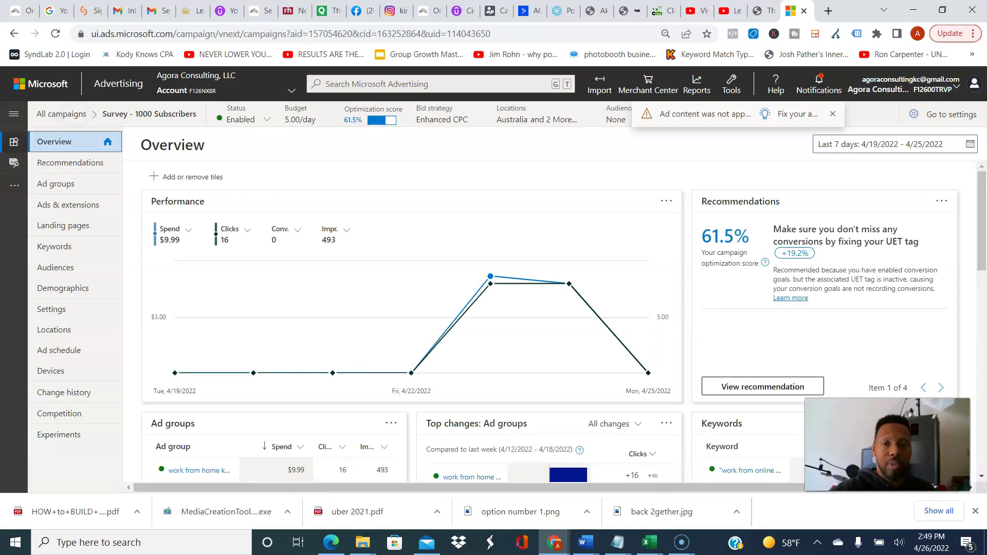
scroll(515, 308, "down", 3)
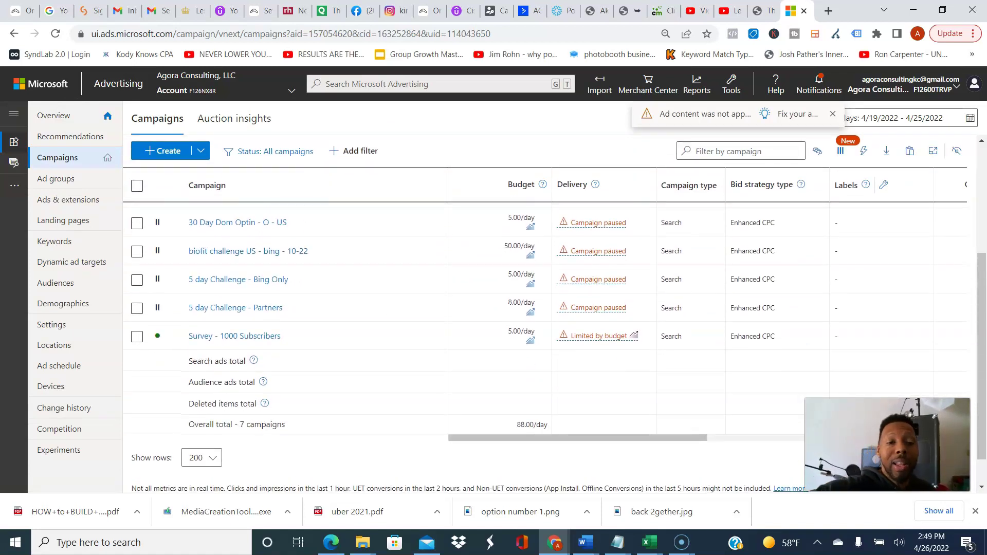
left_click(234, 337)
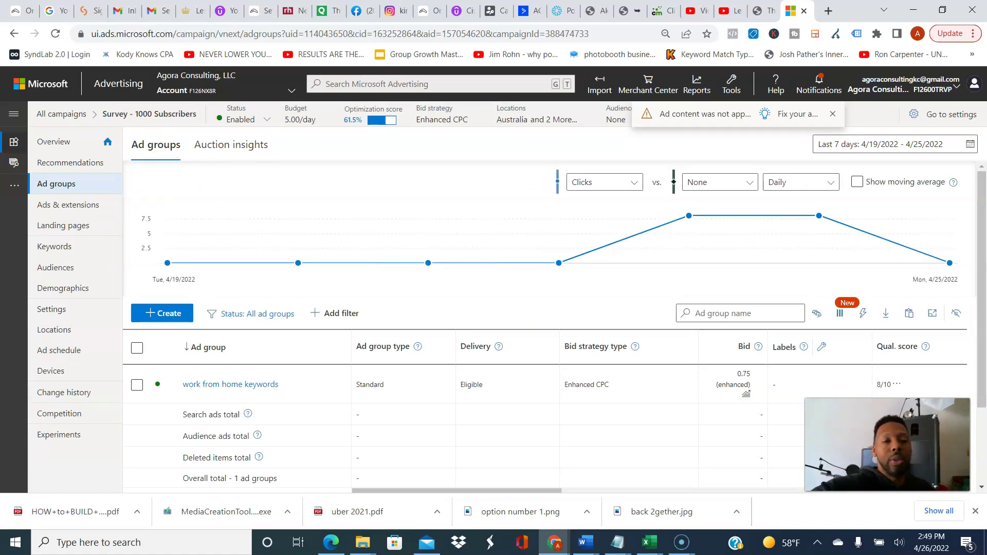
- Open the survey ad's Edit an ad form from the campaign's Ads & extensions list
left_click(67, 205)
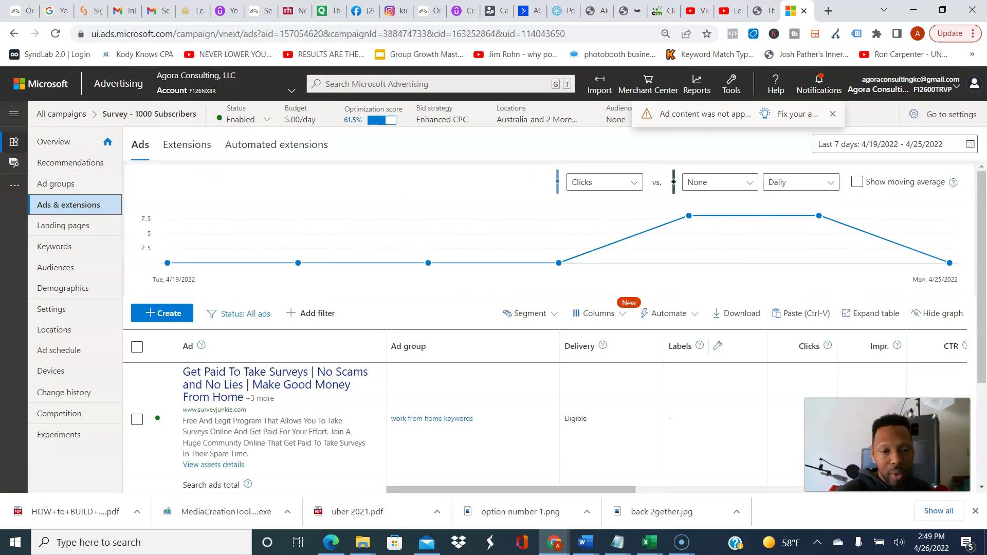
scroll(555, 327, "down", 2)
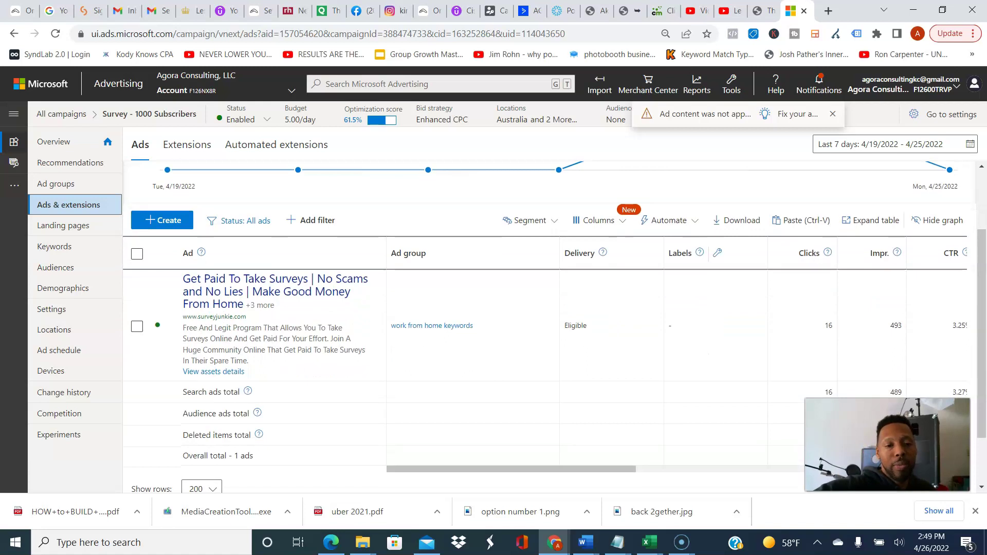
scroll(554, 328, "down", 1)
scroll(554, 327, "up", 2)
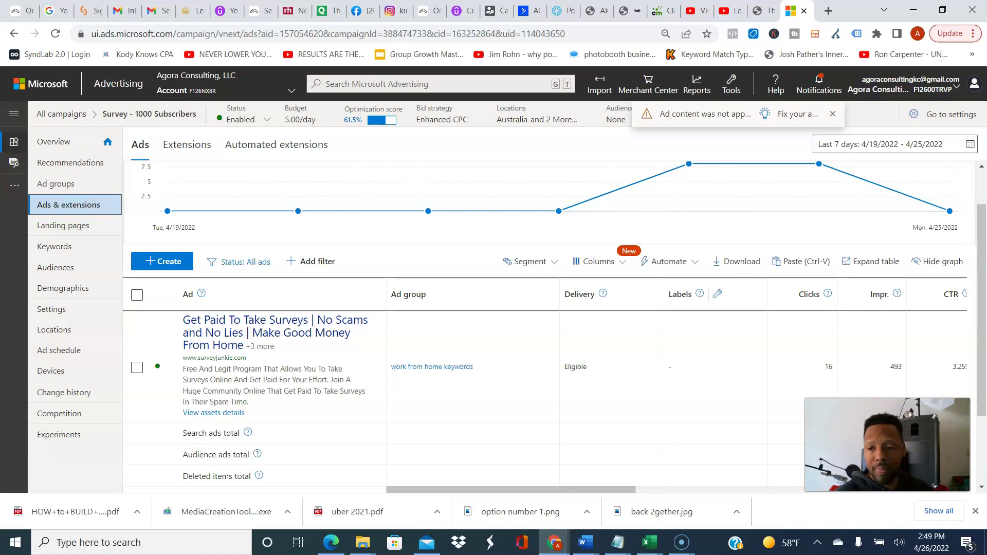
scroll(508, 327, "down", 1)
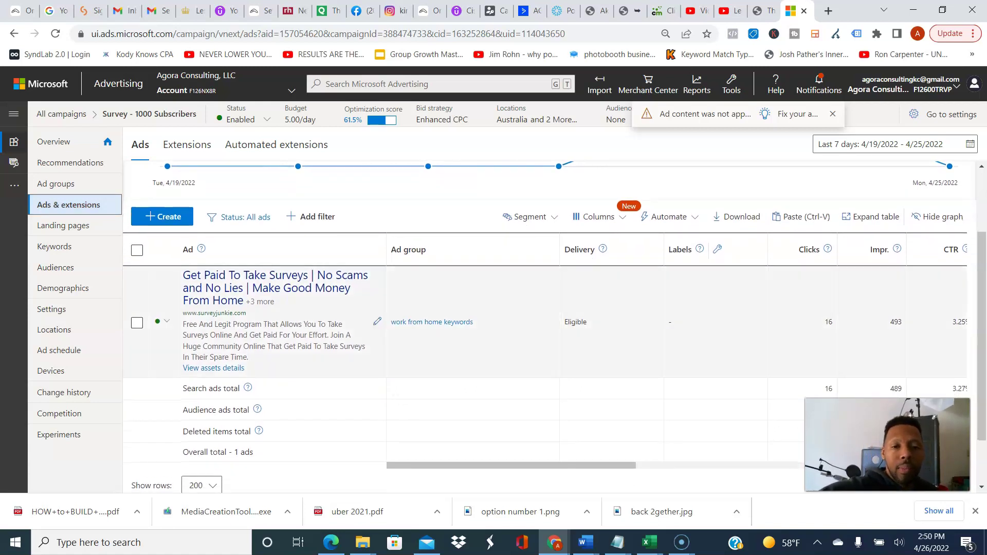
scroll(508, 327, "up", 1)
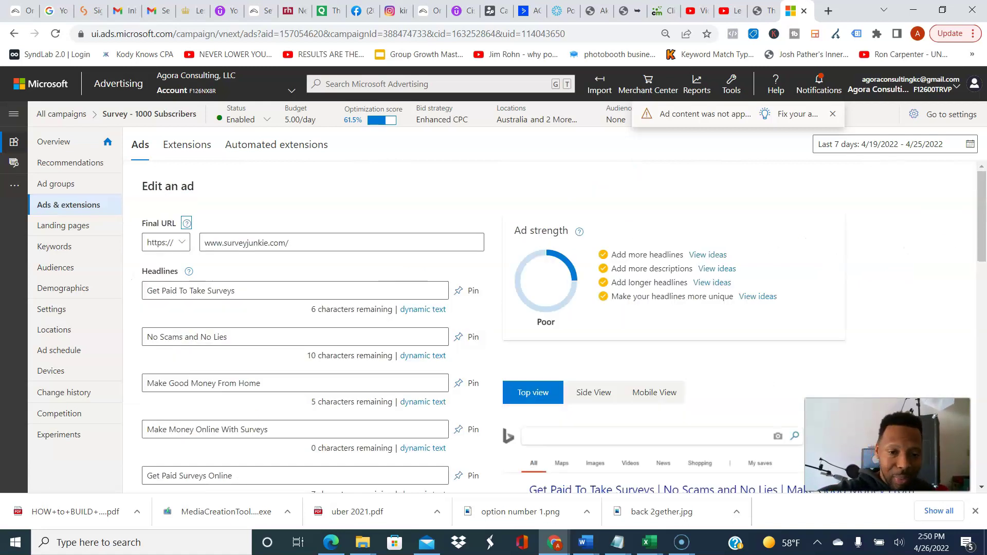
scroll(309, 329, "down", 5)
scroll(309, 329, "up", 3)
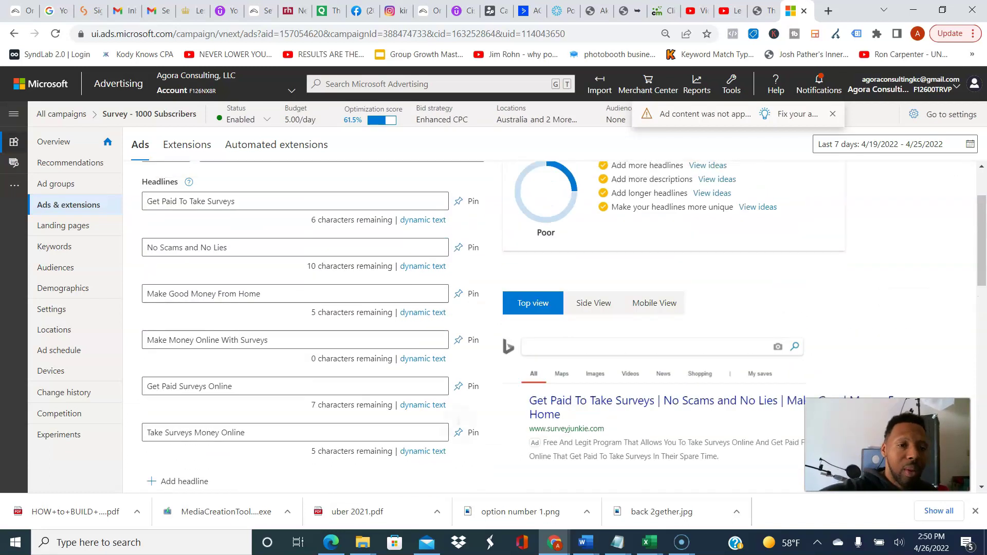
scroll(309, 330, "down", 1)
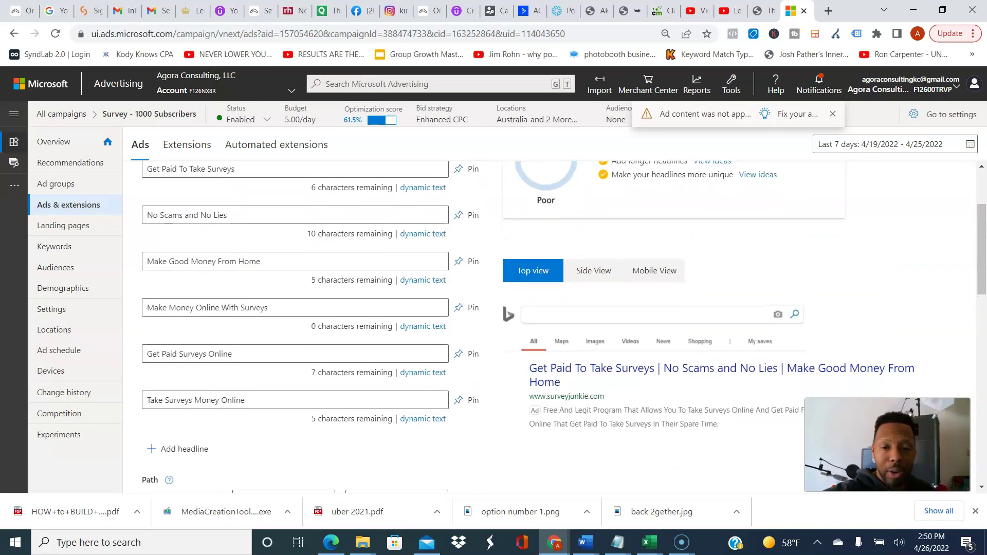
scroll(308, 329, "down", 4)
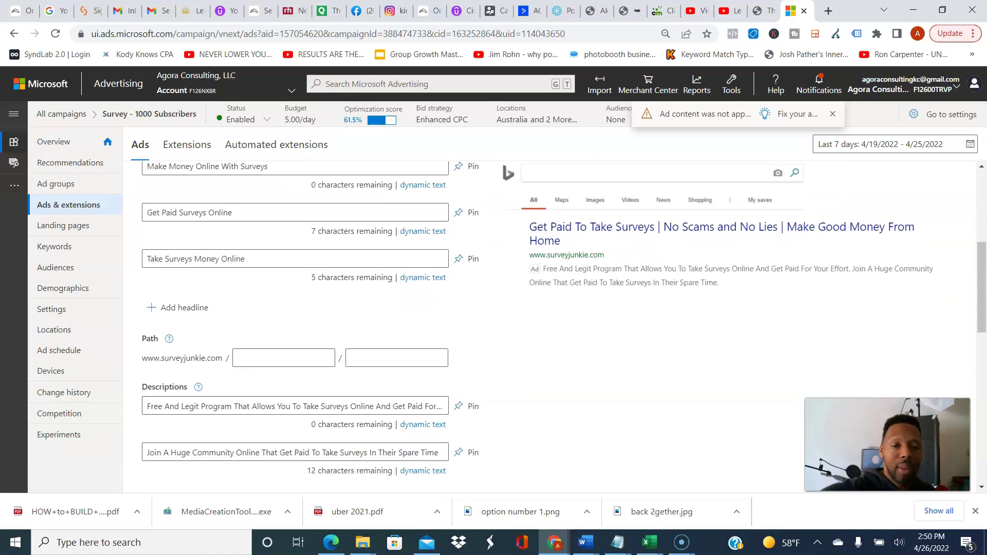
scroll(308, 329, "down", 6)
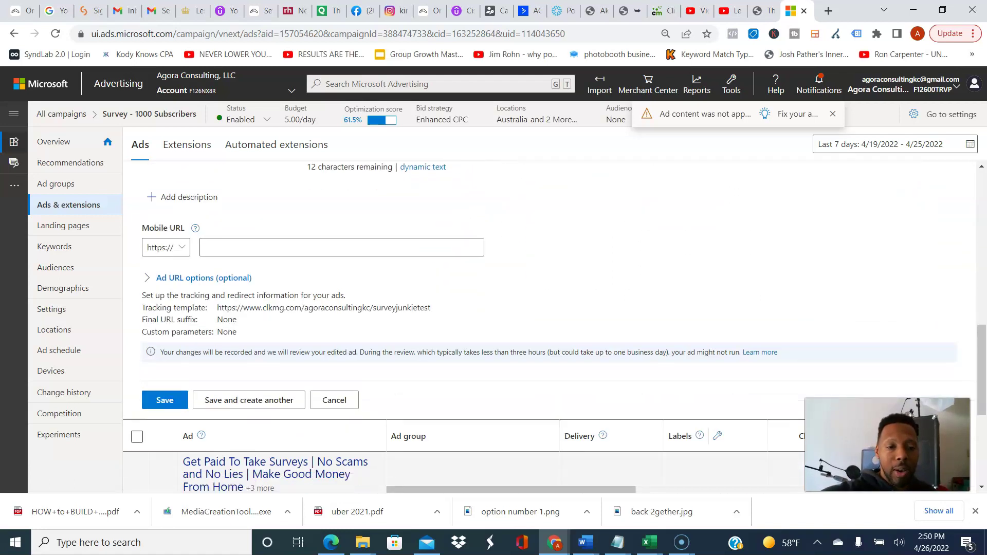
left_click(203, 225)
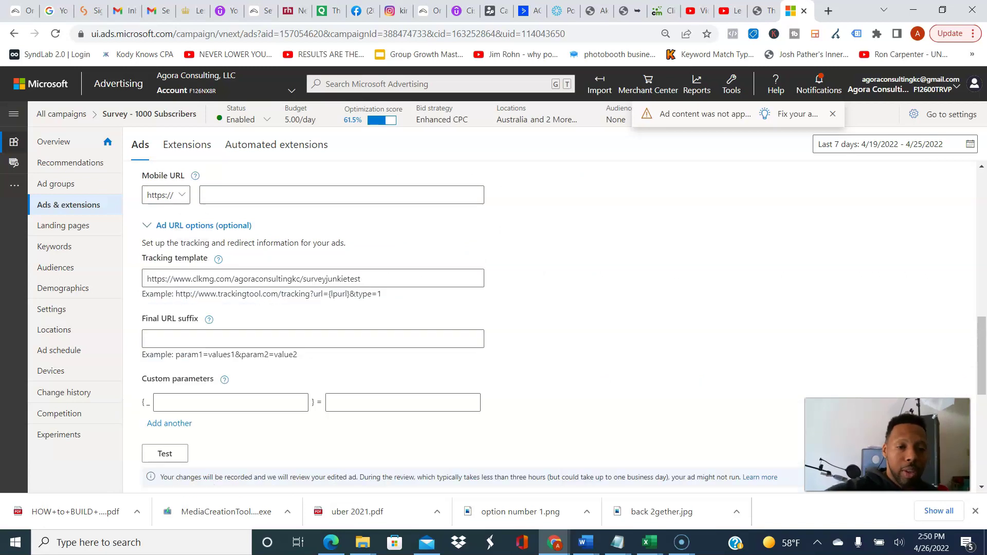
scroll(360, 309, "up", 1)
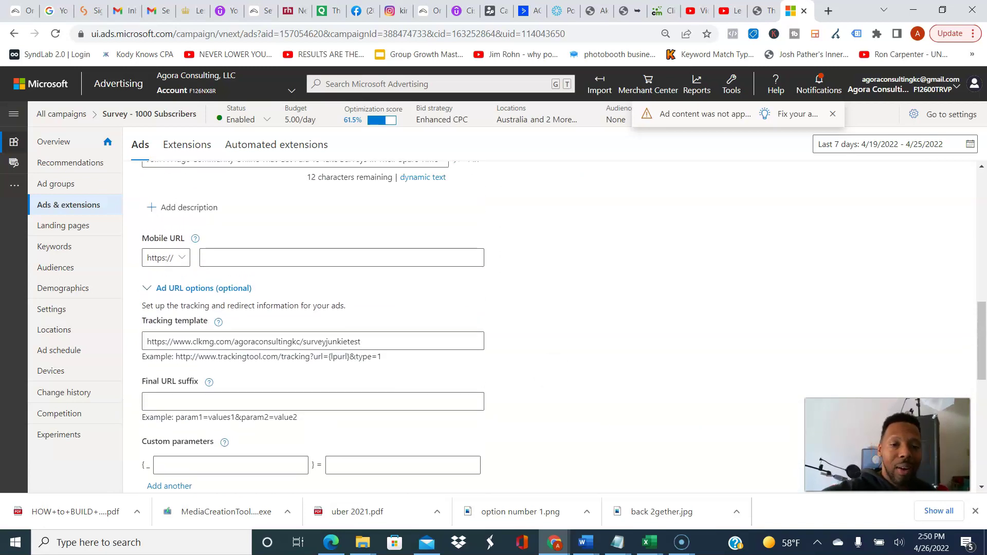
left_click(360, 347)
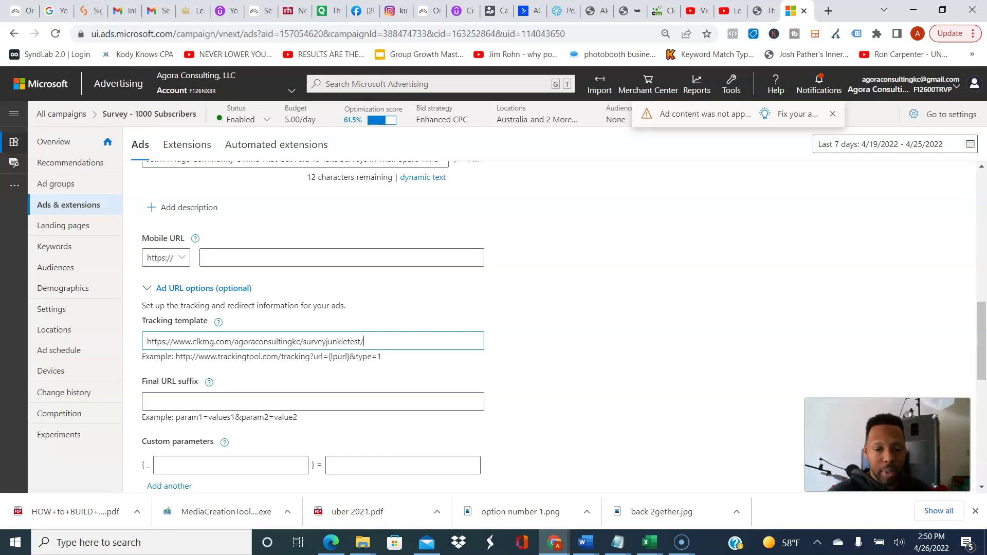
- Open the URL Query String notes file in Notepad via Windows search for 'url'
key("super")
type("url")
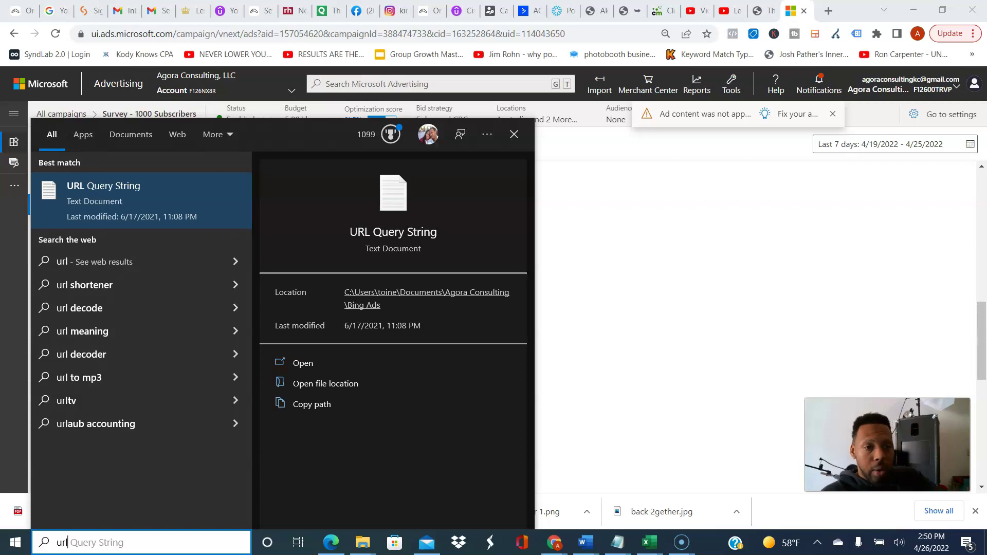
key("Return")
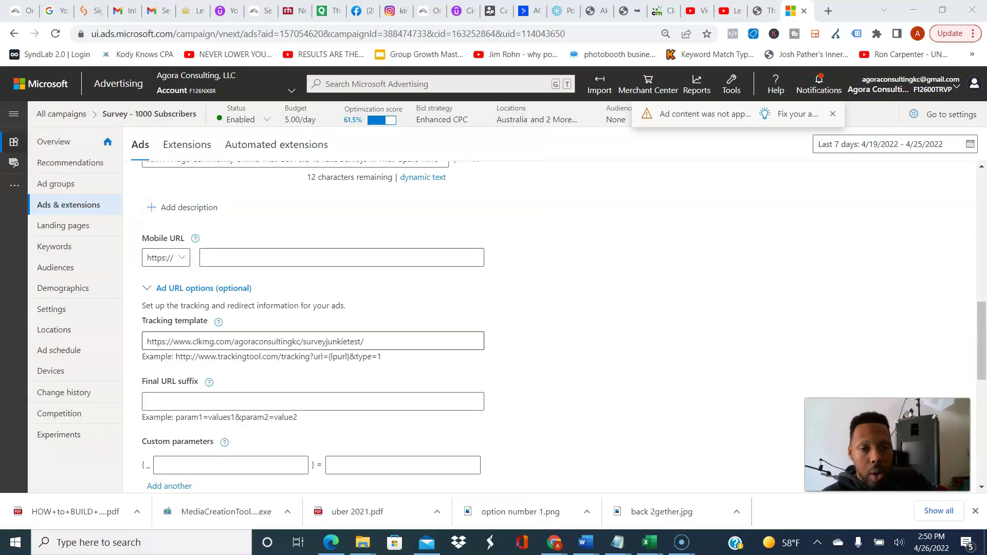
- Copy {Keyword}-{AdID}/{QueryString}/{AdGroup}-{Device}/{Network} from line 1 onto the end of the tracking template
left_click(117, 200)
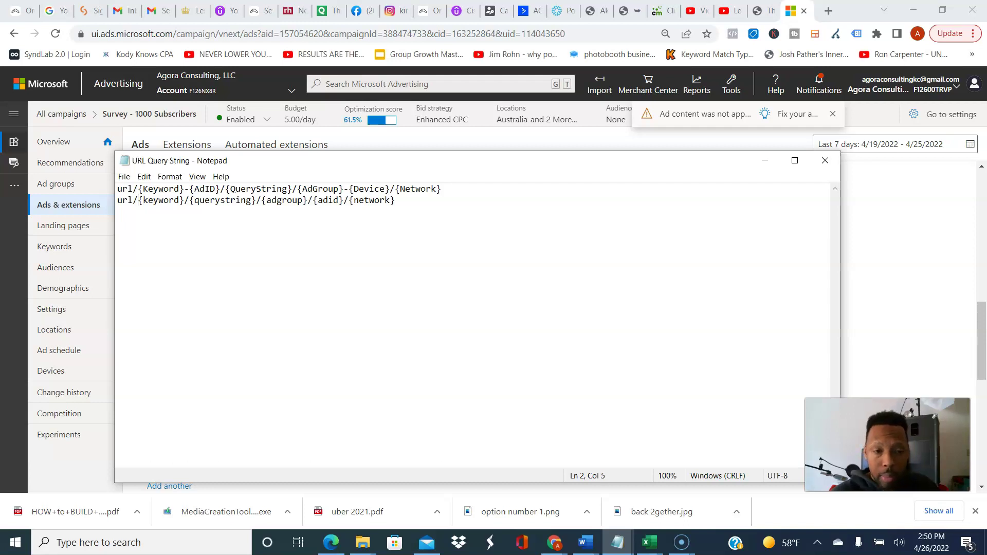
left_click(138, 188)
key("shift+Right")
key("shift+Right")
key("shift+Right")
key("shift+Right")
key("shift+Right")
key("shift+Right")
key("shift+Right")
key("shift+Right")
key("shift+Right")
key("shift+Right")
key("shift+Right")
key("shift+Right")
key("shift+Right")
key("shift+Right")
key("shift+Right")
key("shift+Right")
key("shift+Right")
key("shift+Right")
key("shift+Right")
key("shift+Right")
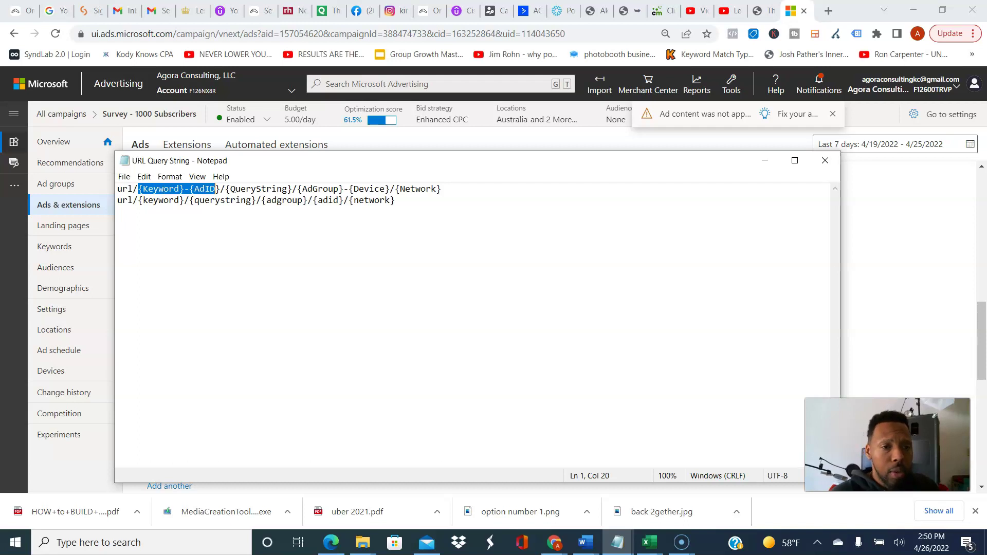
key("shift+Right")
key("shift+Right")
key("shift+Right")
key("shift+Right")
key("shift+Right")
key("shift+Right")
key("shift+Right")
key("shift+Right")
key("shift+Right")
key("ctrl+c")
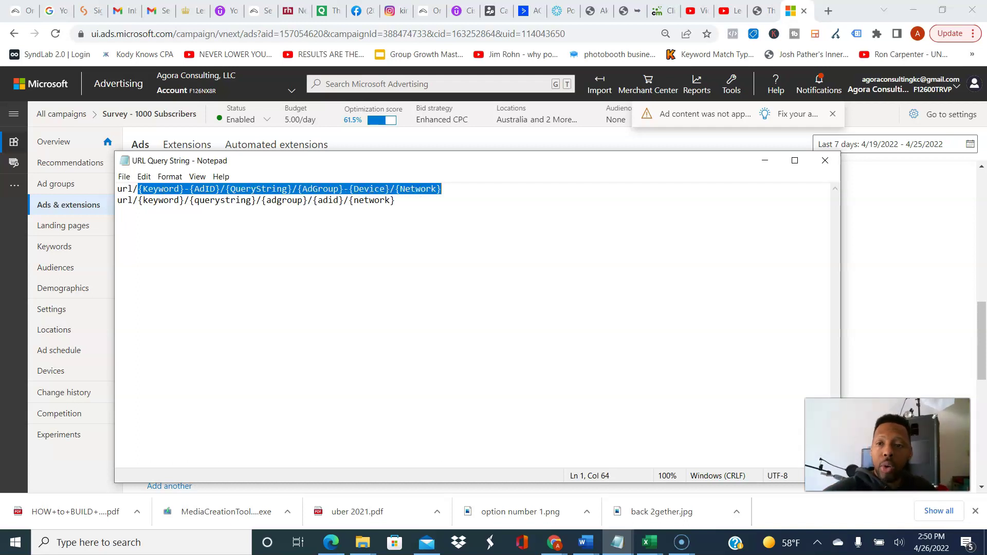
key("alt+Tab")
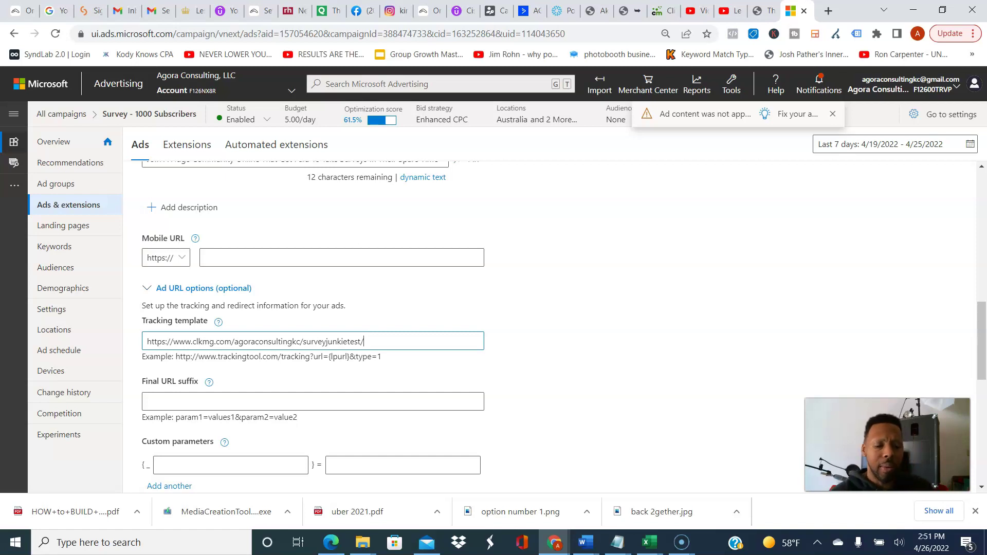
key("ctrl+v")
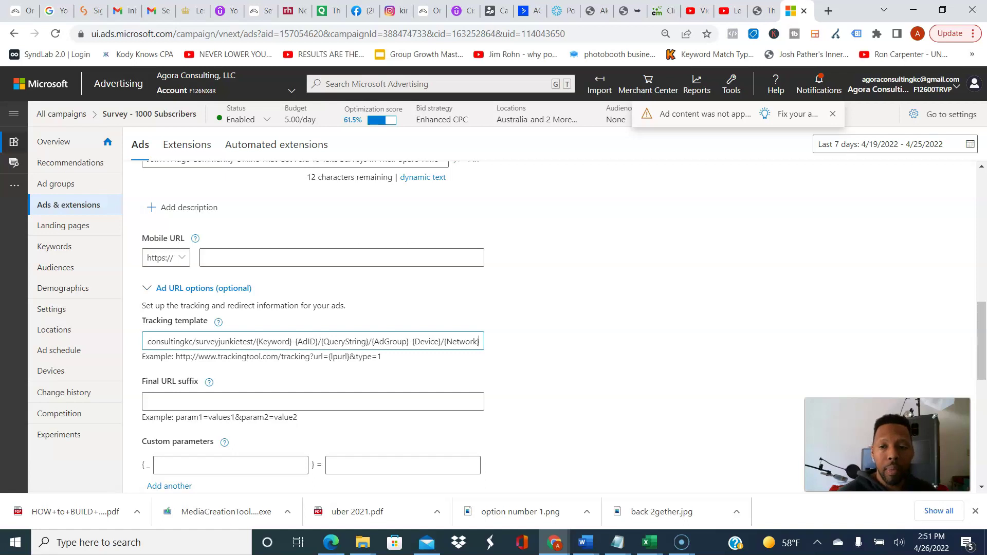
- Save the edited survey ad with its new tracking template, returning to the Ads page
scroll(514, 327, "down", 3)
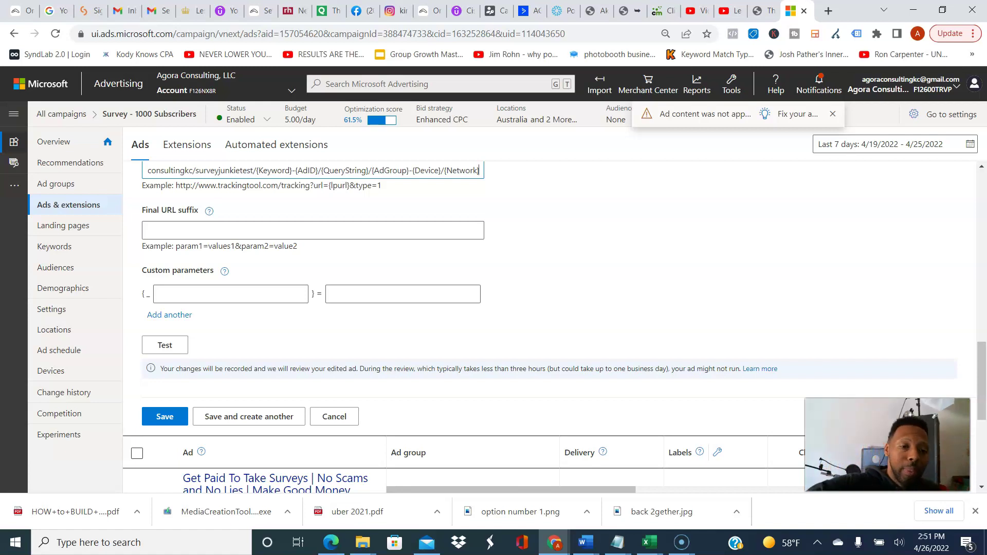
key("Return")
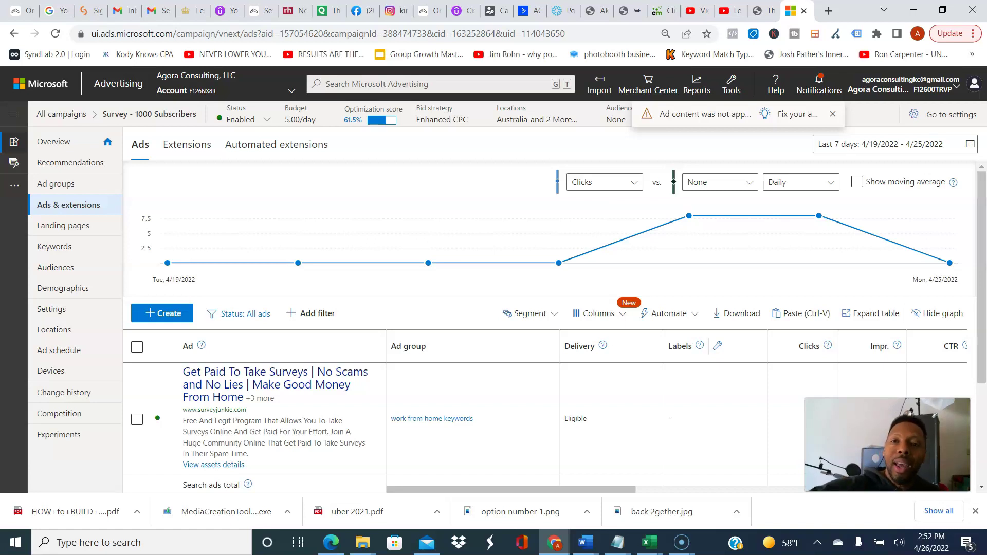
- In ClickMagick, close the Smoothie Diet click log and reload the links page to refresh counts
left_click(661, 10)
scroll(488, 278, "up", 4)
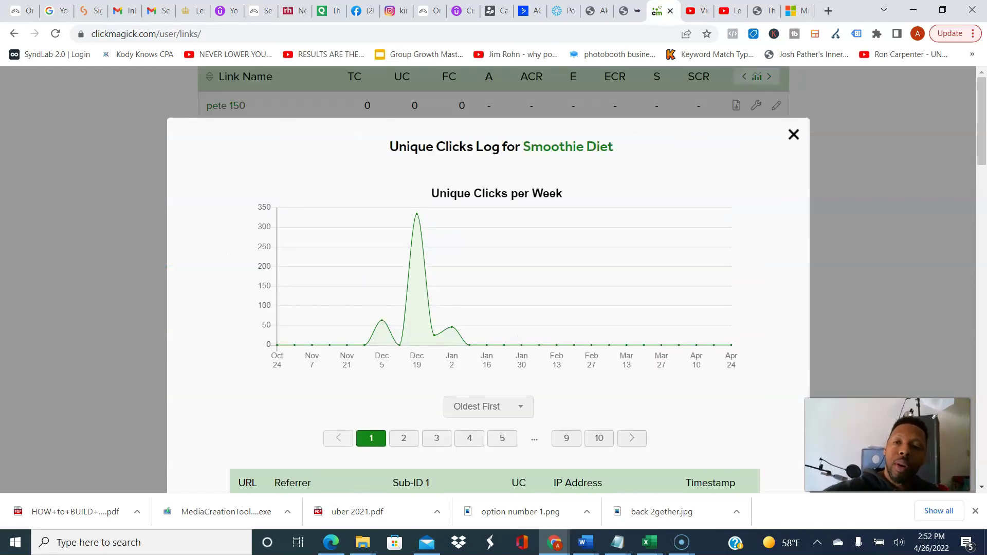
key("Escape")
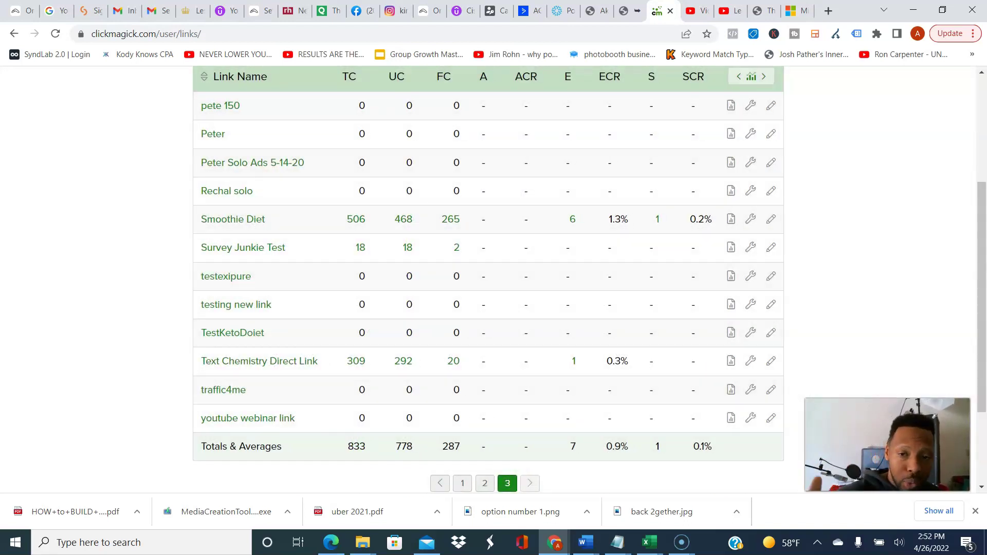
left_click(149, 34)
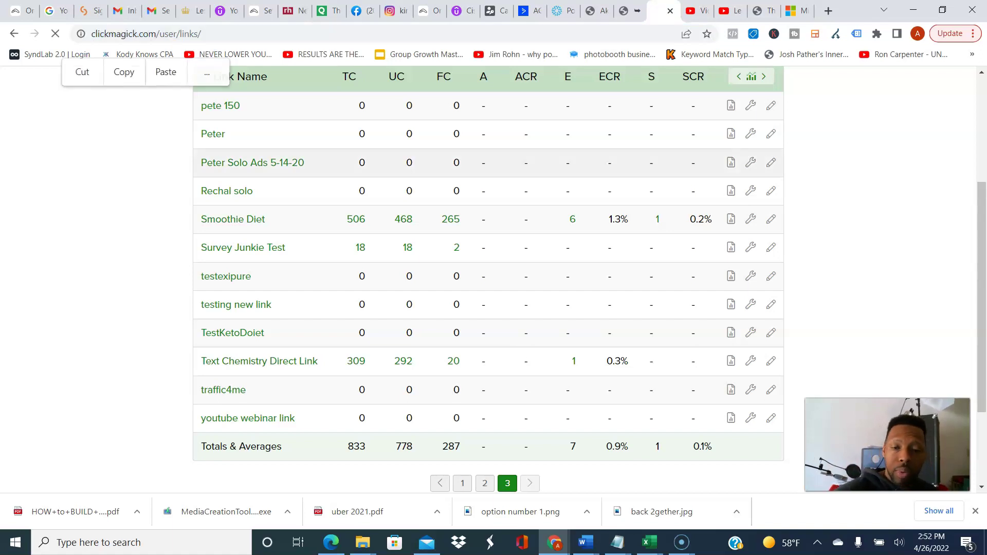
key("Return")
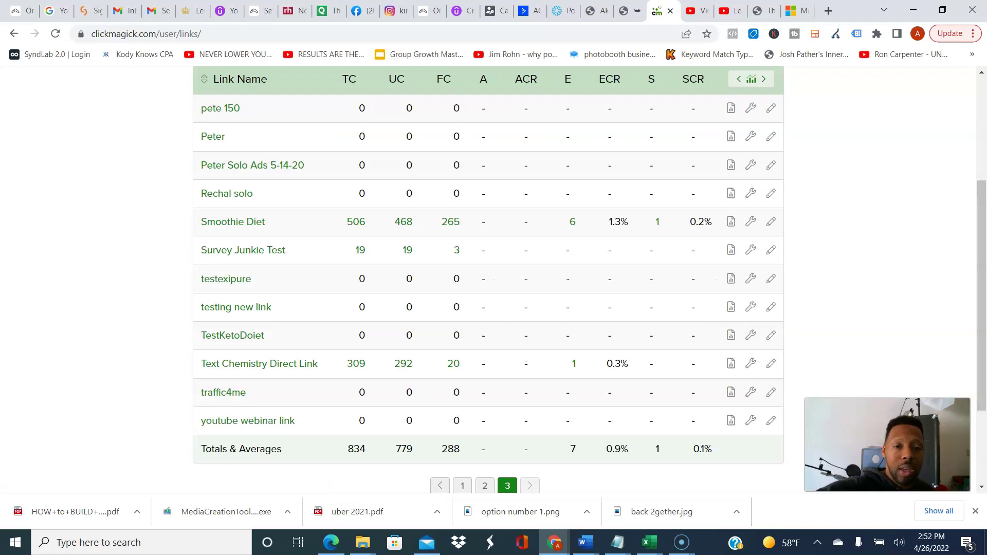
- Review Survey Junkie Test's unique clicks log, now showing a 4/26/2022 click, then close it
left_click(731, 250)
scroll(494, 277, "down", 3)
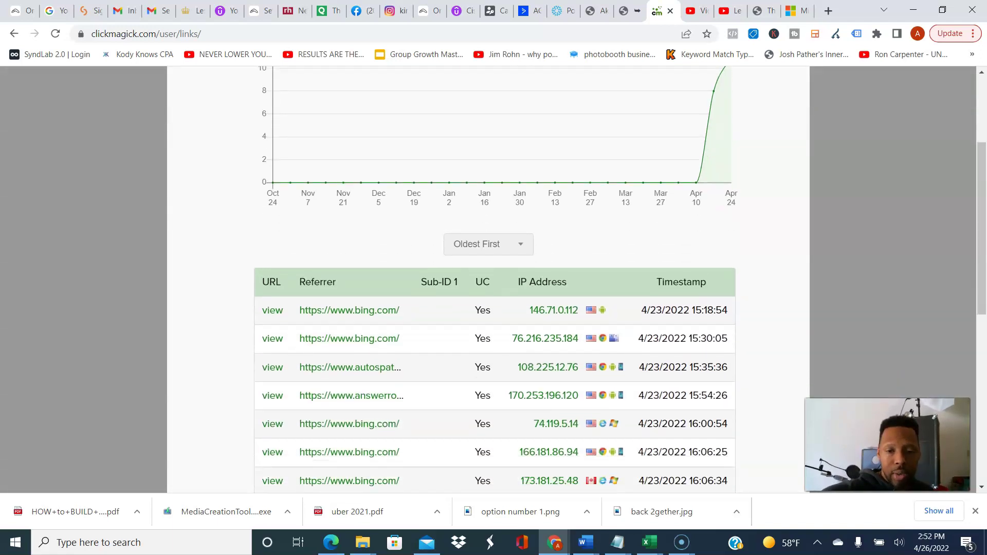
scroll(493, 277, "down", 8)
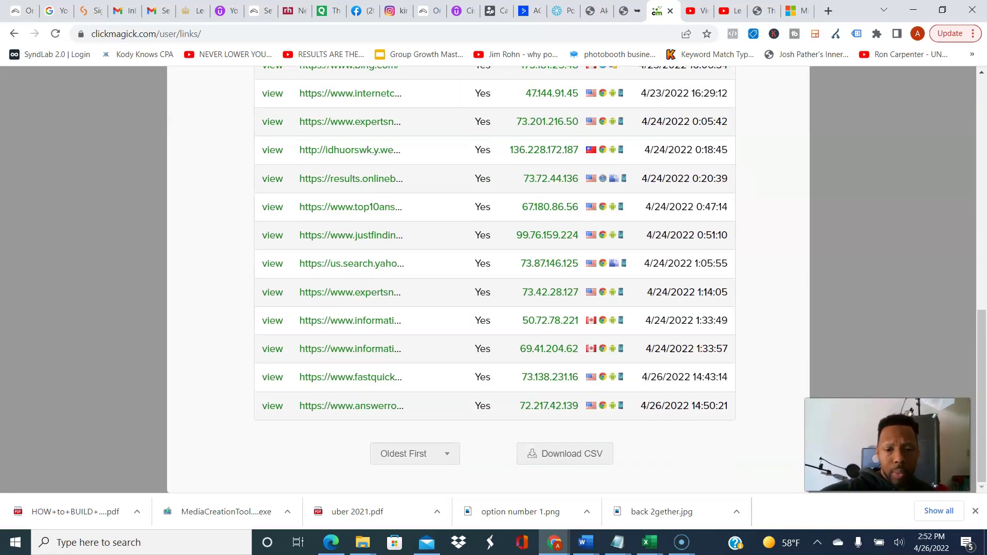
scroll(493, 278, "up", 5)
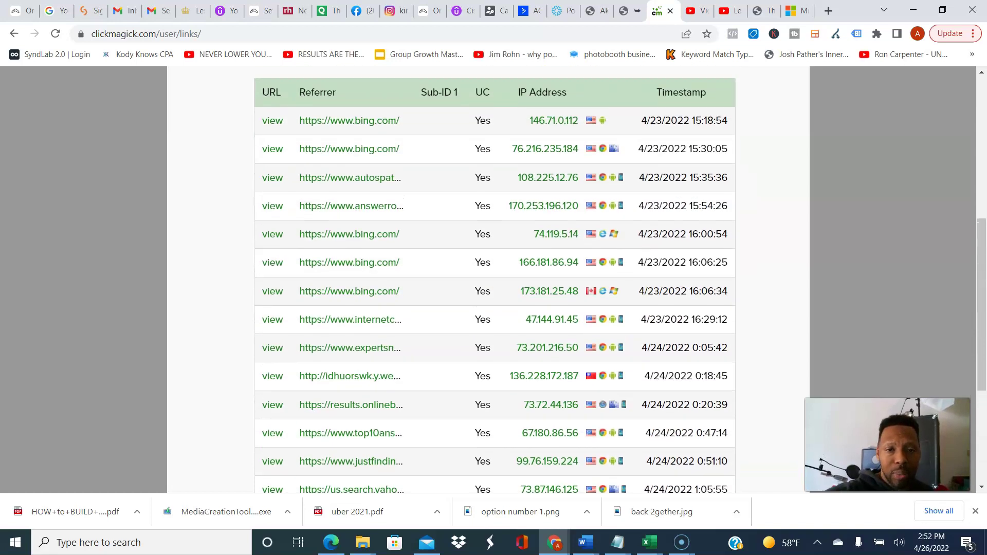
scroll(494, 278, "down", 5)
scroll(494, 278, "up", 10)
key("Escape")
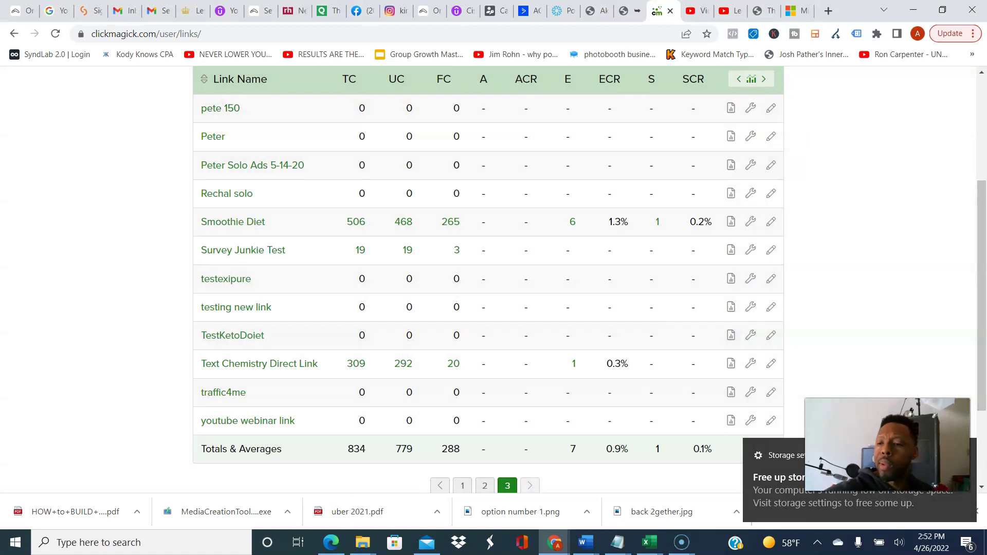